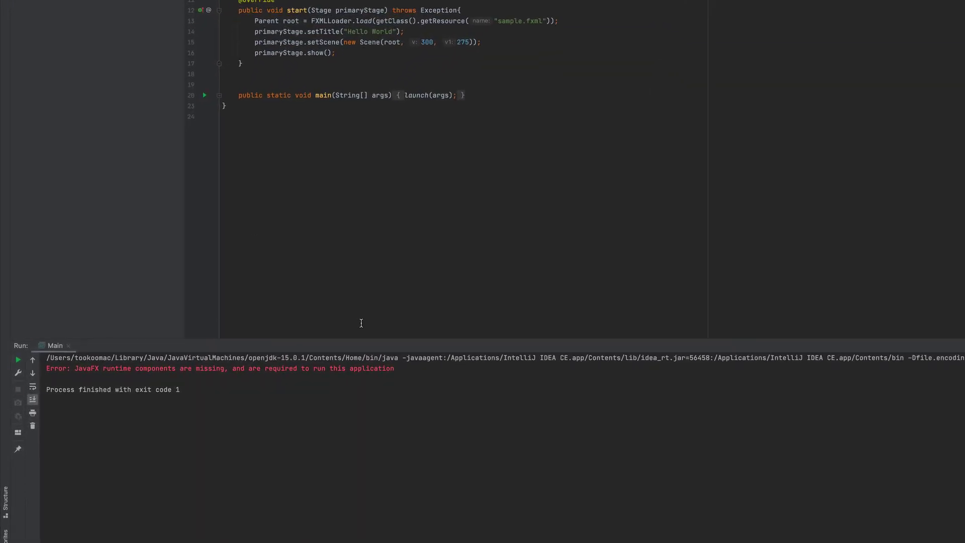
After noting the missing JavaFX runtime error, add module-info.java to src as module Test
left_click_drag(468, 369, 81, 356)
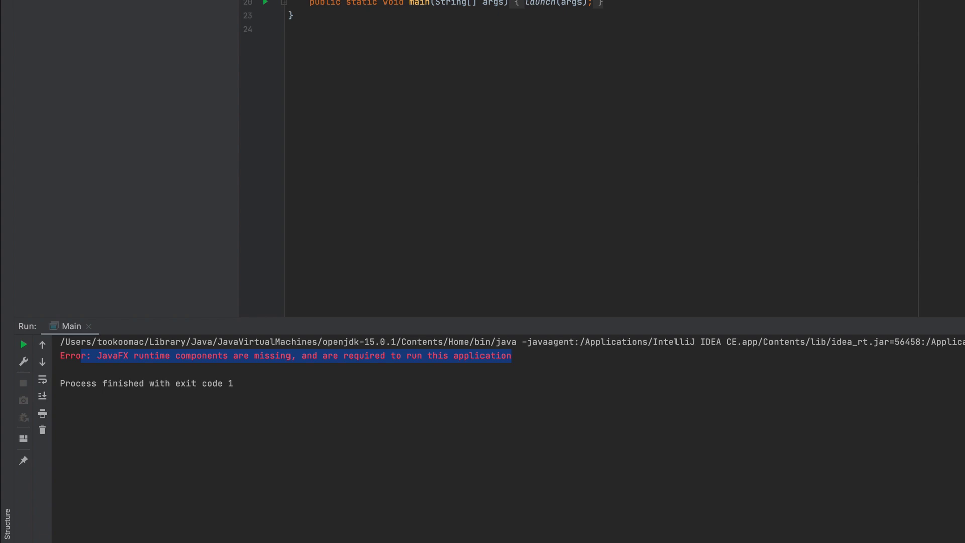
key("Escape")
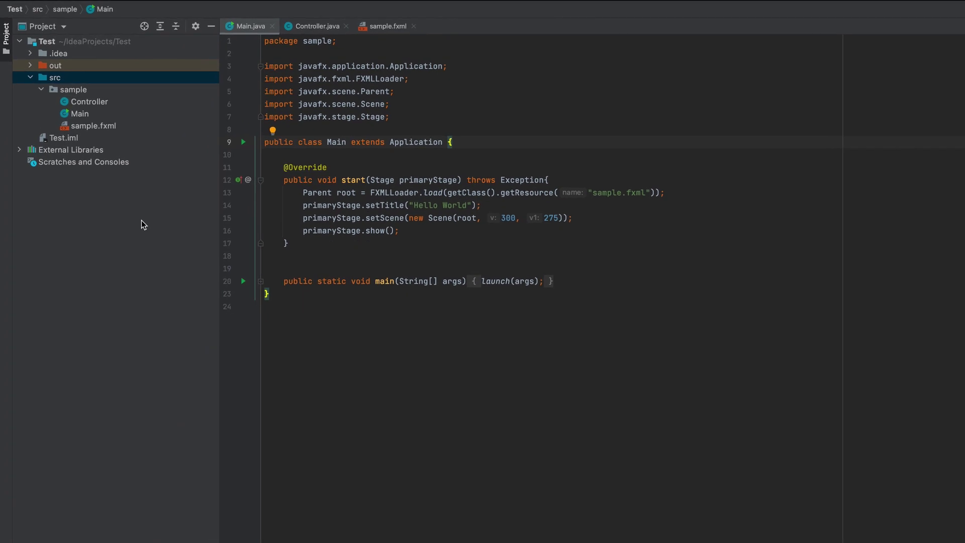
left_click(57, 80)
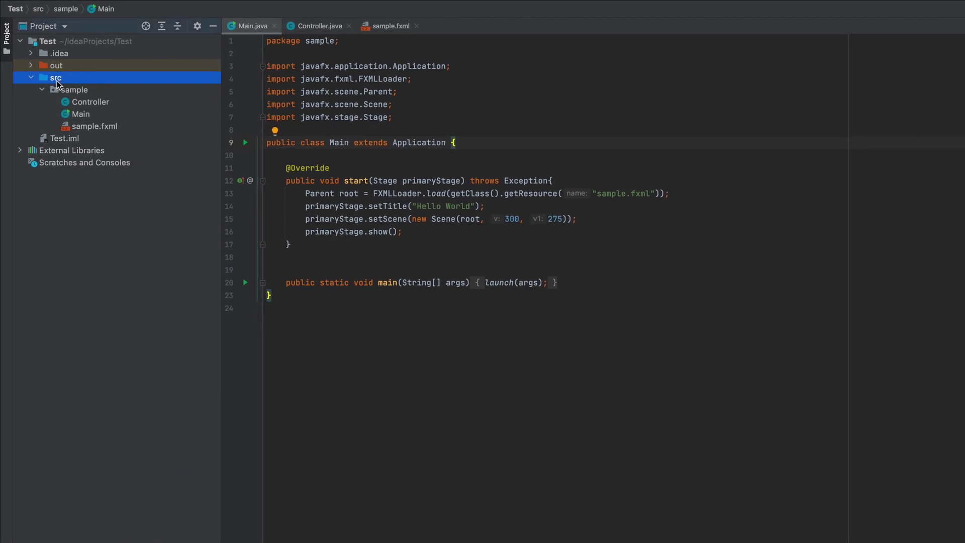
right_click(57, 83)
mouse_move(84, 89)
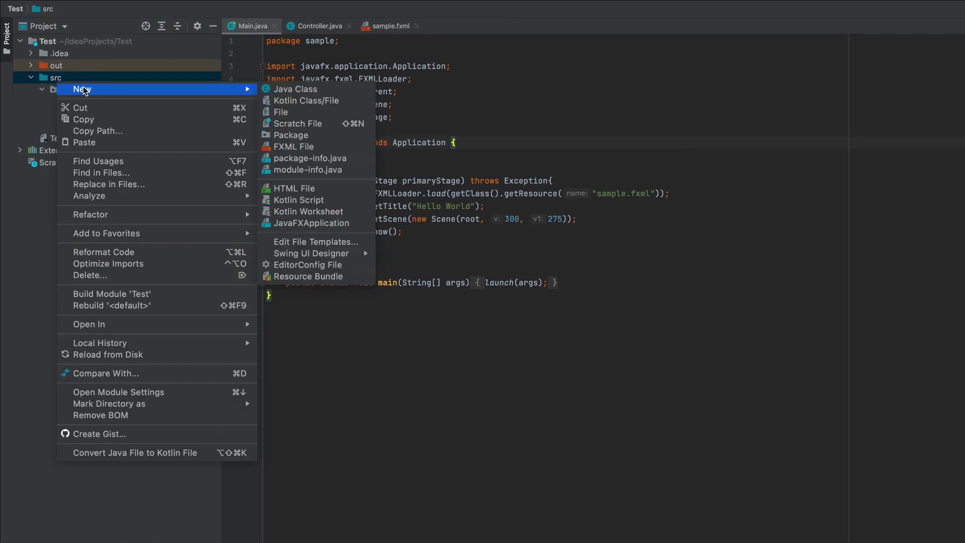
left_click(324, 170)
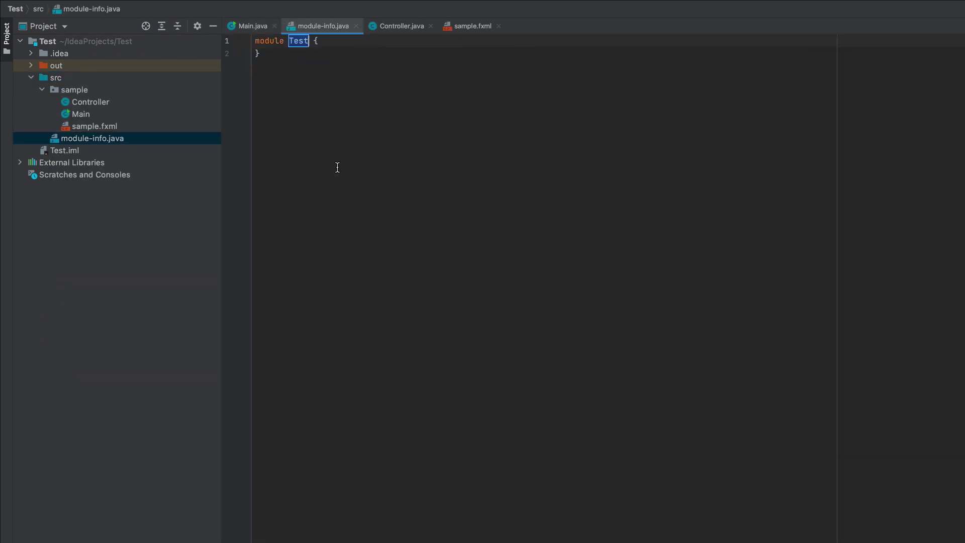
left_click(359, 51)
Add 'requires' lines for javafx.graphics, javafx.controls and javafx.fxml inside module Test
left_click(373, 45)
key("Return")
type("require")
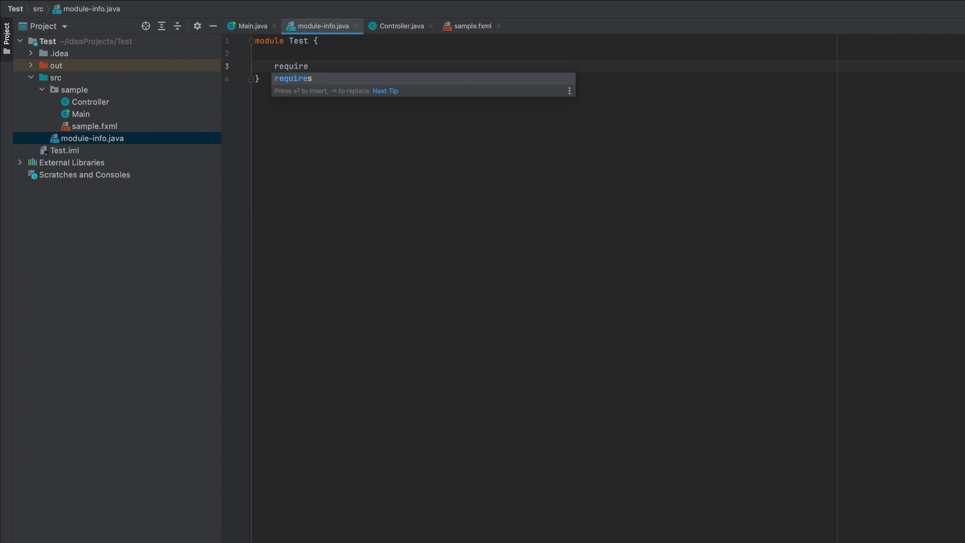
type("s javaf")
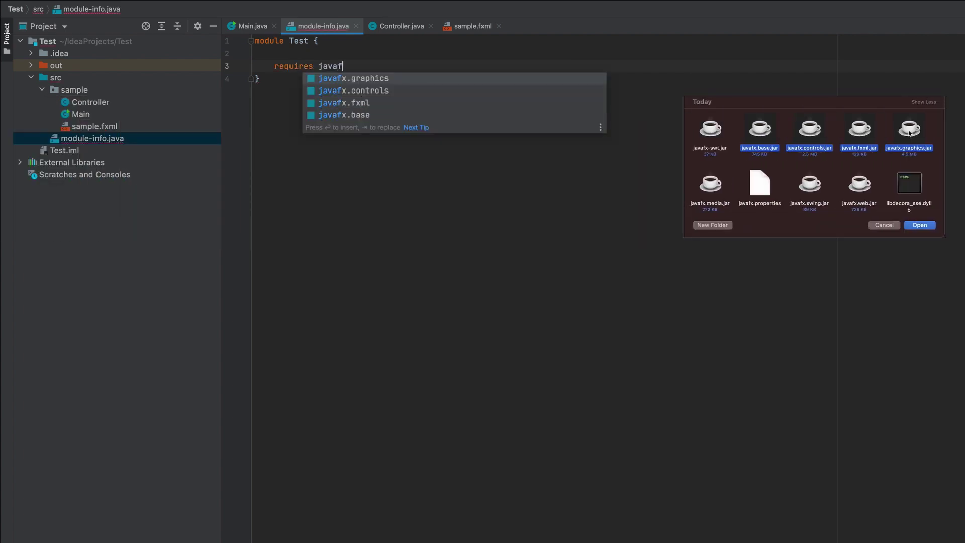
type("x.")
key("Return")
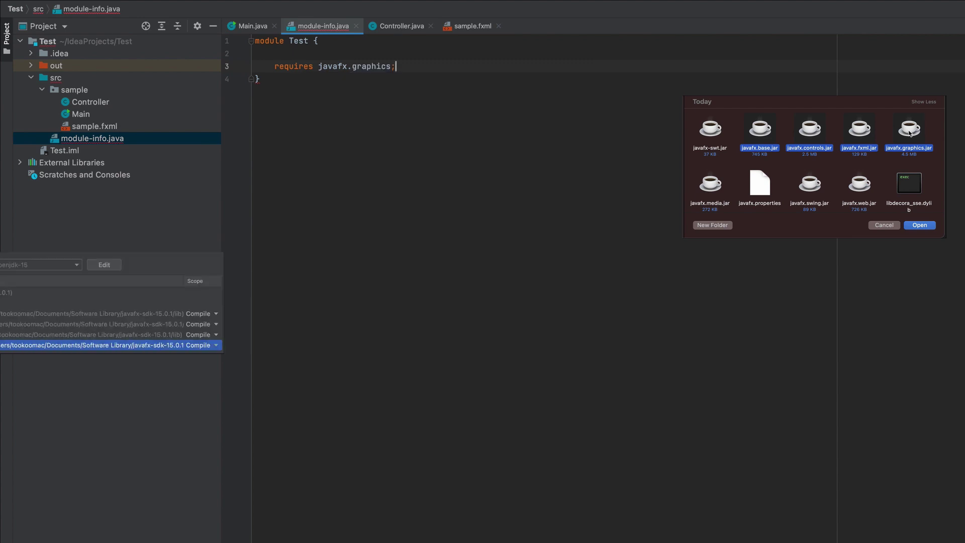
type(";")
key("Return")
type("requires")
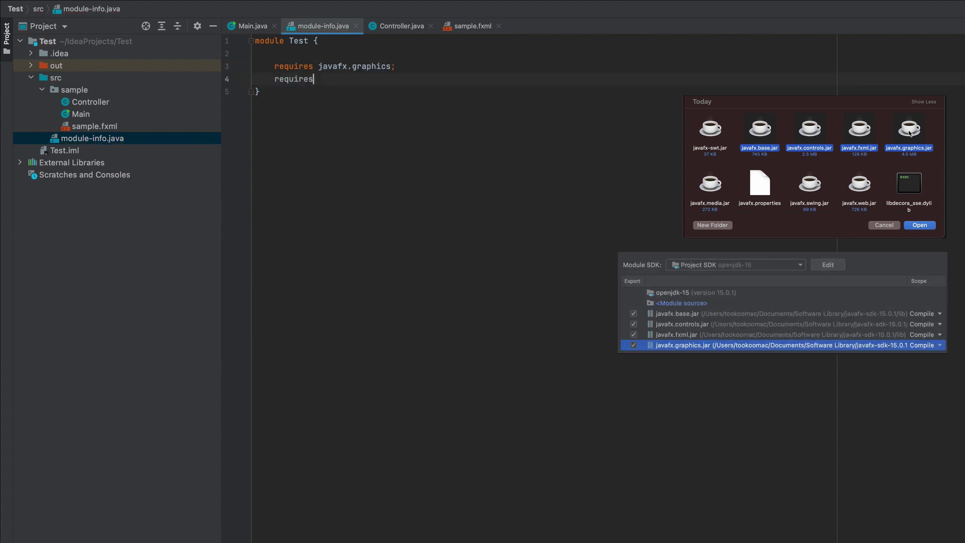
type(" javafx.")
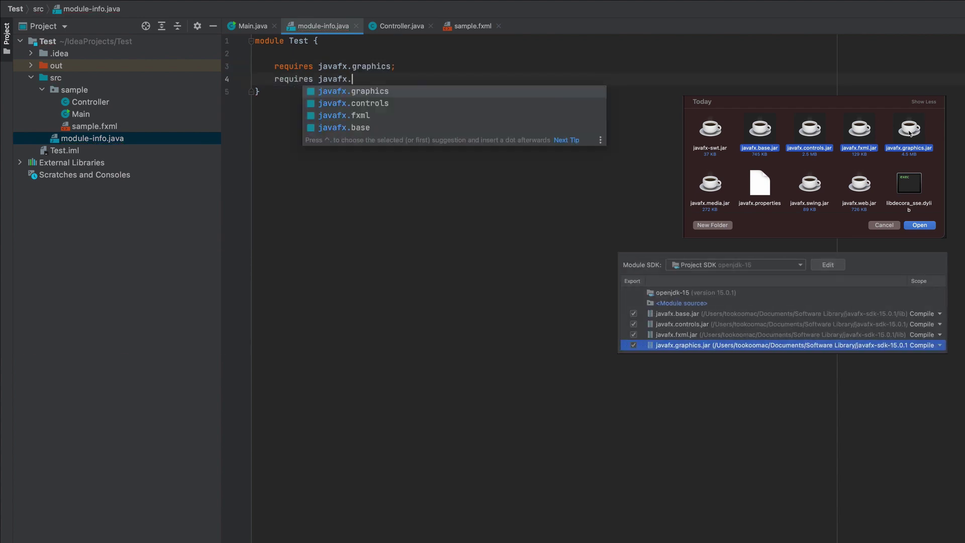
key("Down")
key("Return")
type(";")
key("Return")
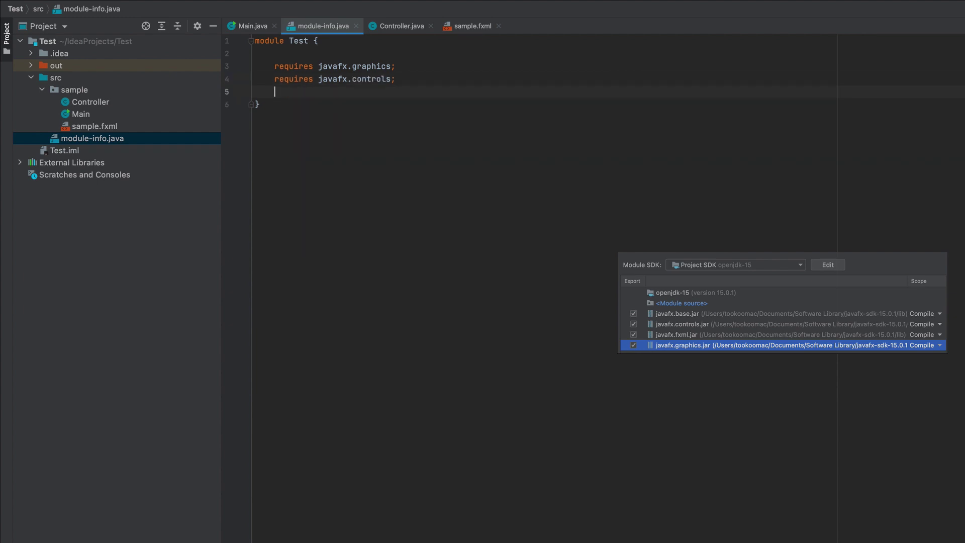
type("requires java")
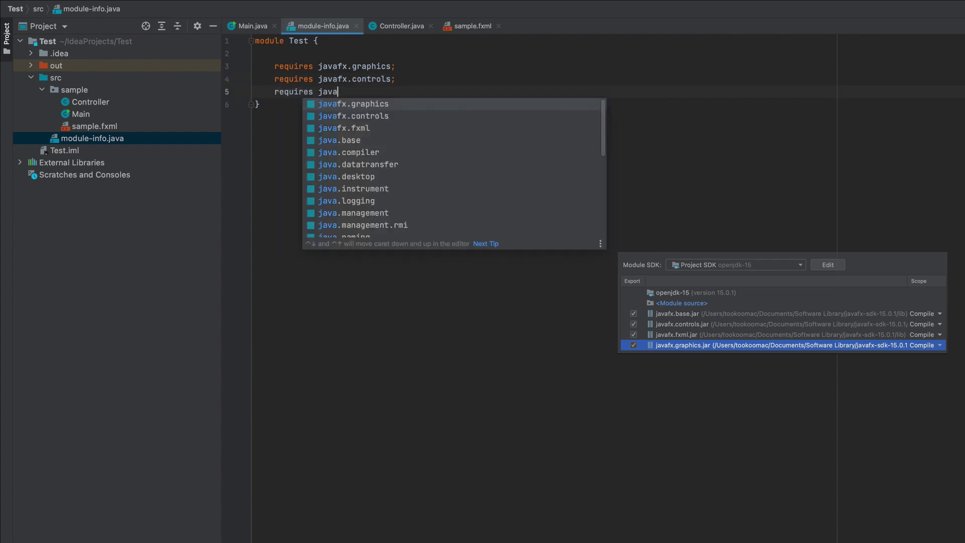
type("fx.")
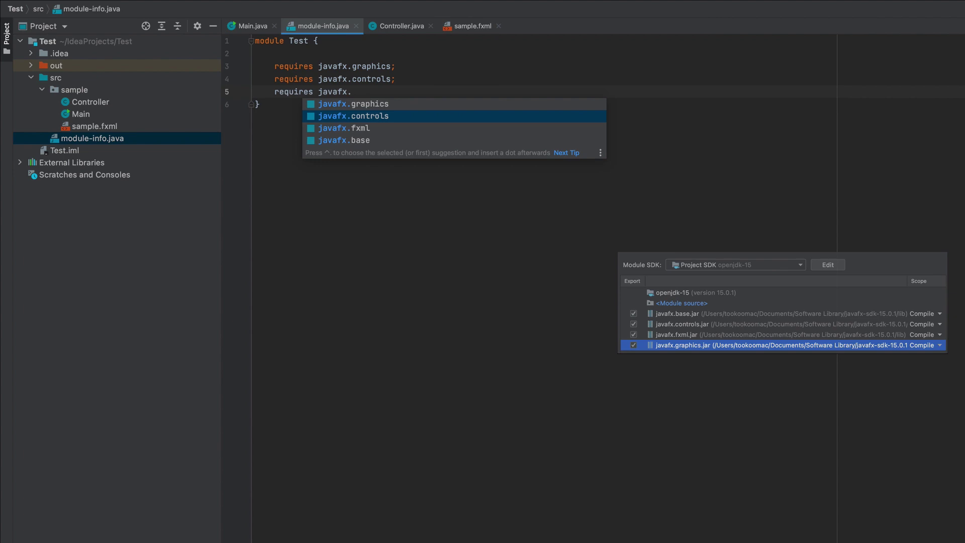
key("Down")
key("Down")
key("Return")
type(";")
key("Return")
key("Return")
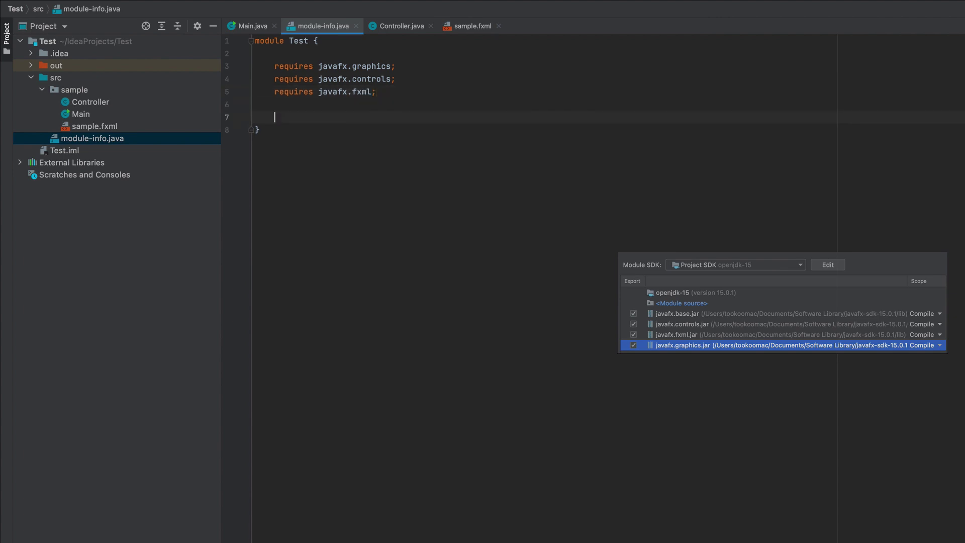
type("ope")
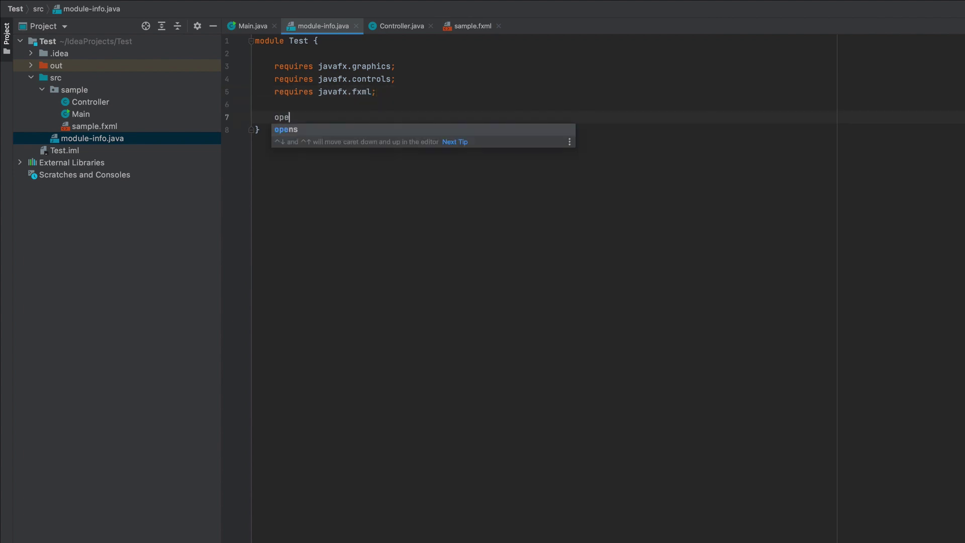
type("ns")
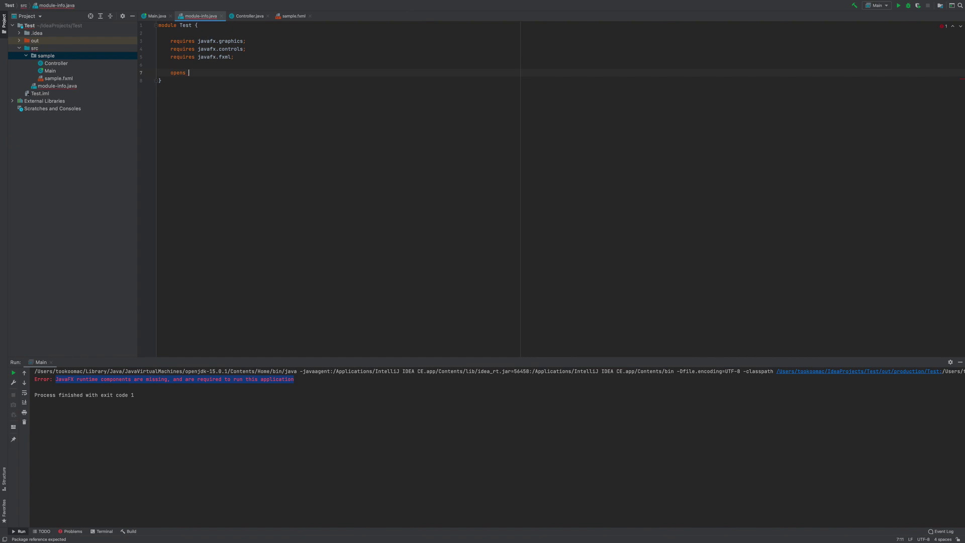
Confirm the package is named sample and finish the 'opens sample;' line in module-info.java
left_click(45, 58)
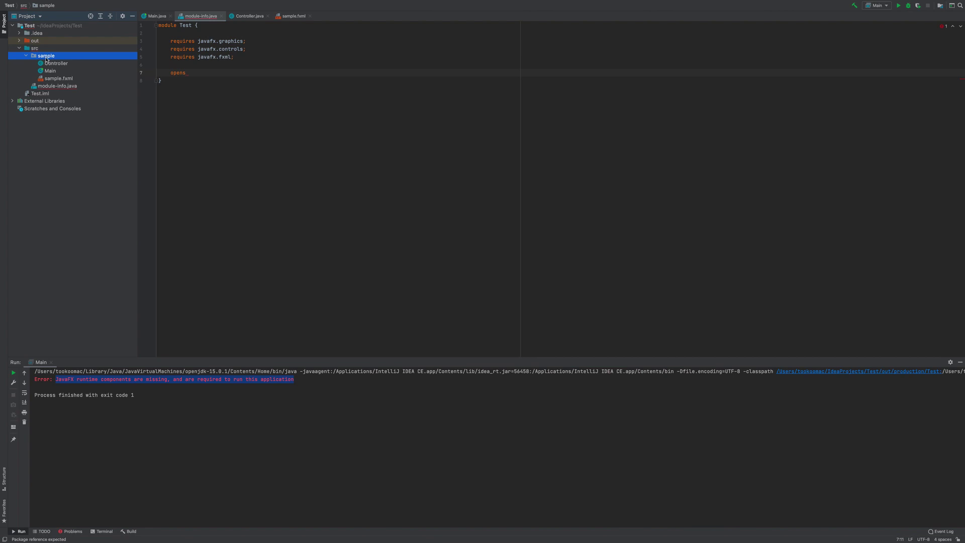
left_click(194, 73)
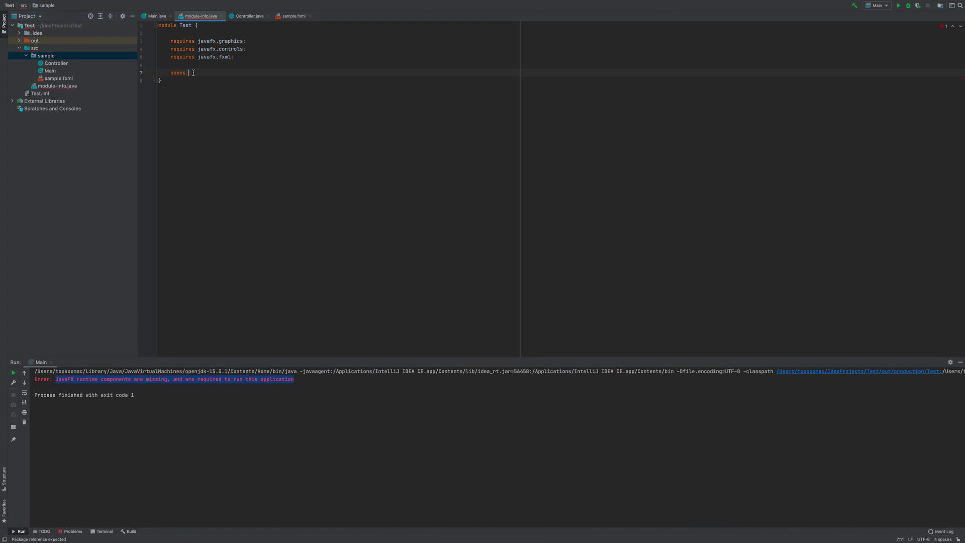
type("samp")
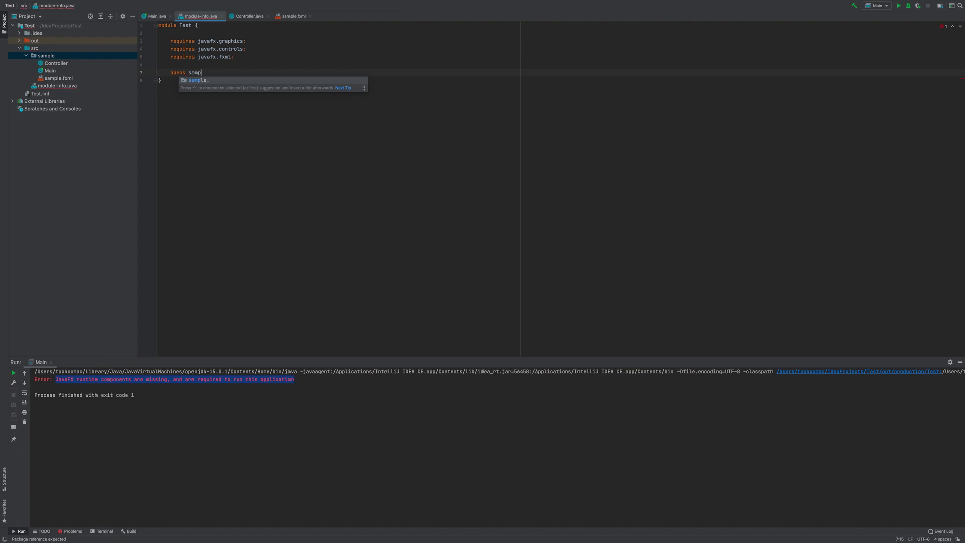
type("le;")
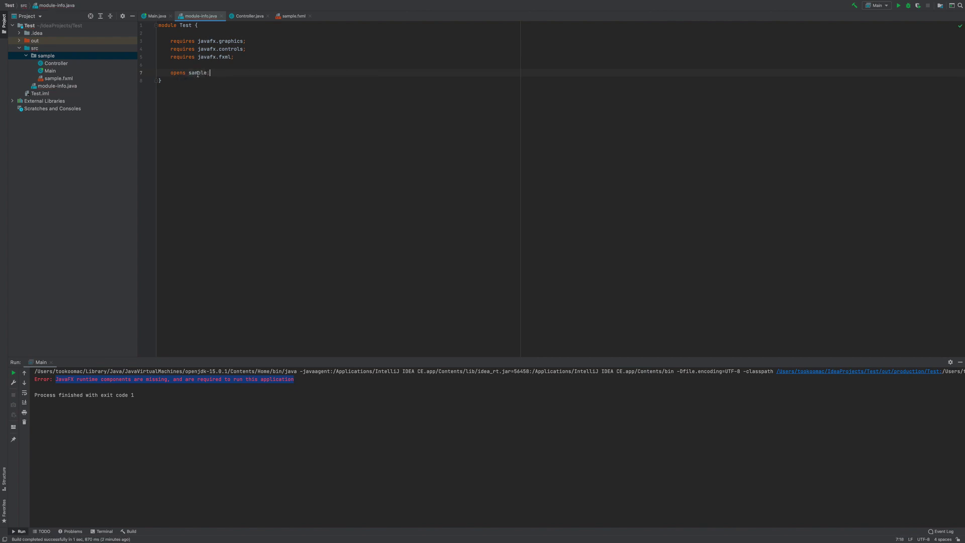
Run the app, minimize the browser, and nudge the blank Hello World window into place
left_click(897, 6)
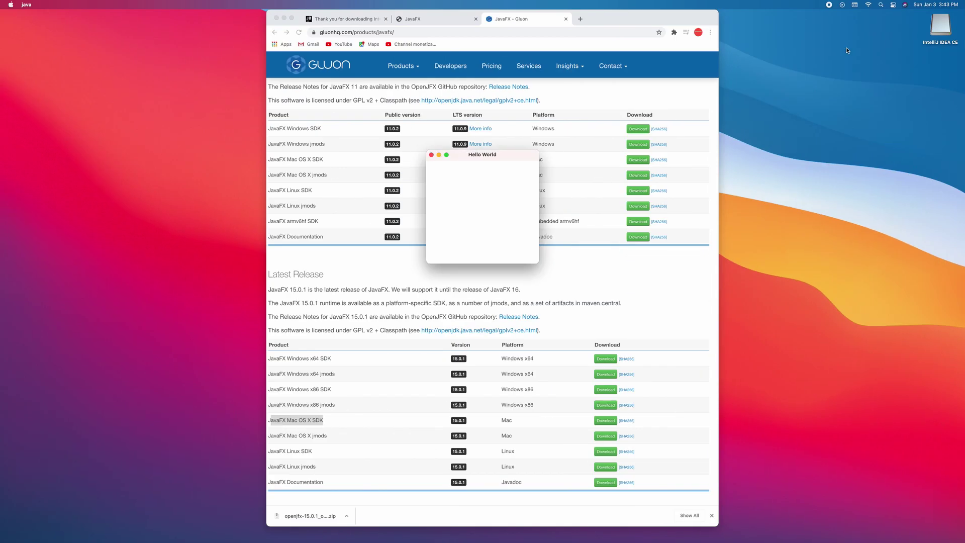
left_click(284, 18)
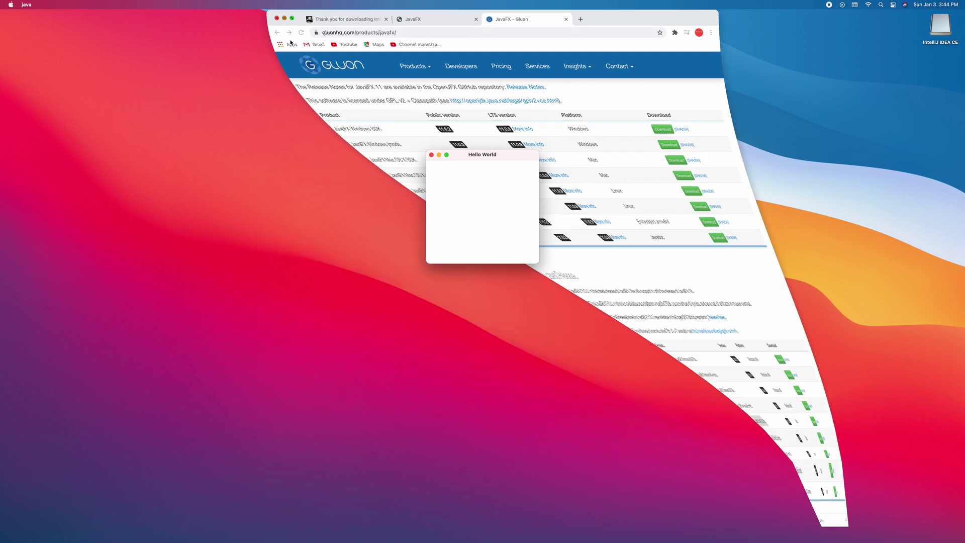
left_click_drag(487, 157, 485, 152)
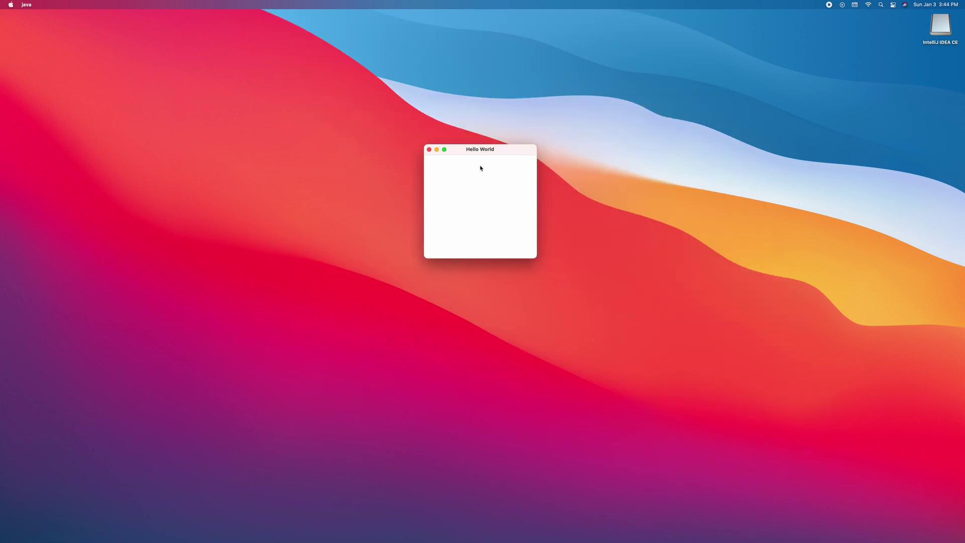